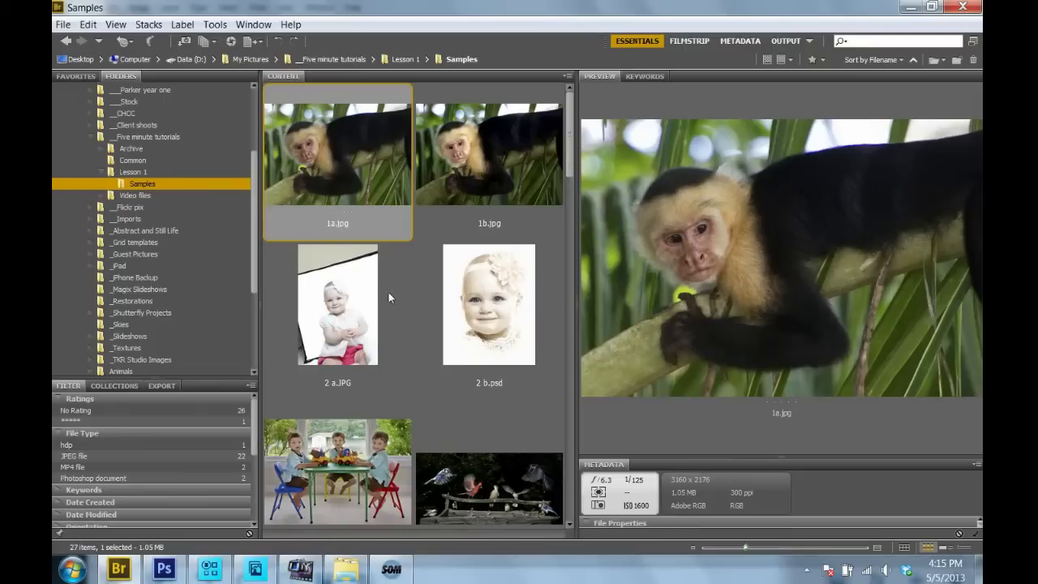
# Step: Open 1a.jpg in Photoshop and show it in full screen mode with the menu bar, centred in the workspace
pyautogui.doubleClick(340, 148)
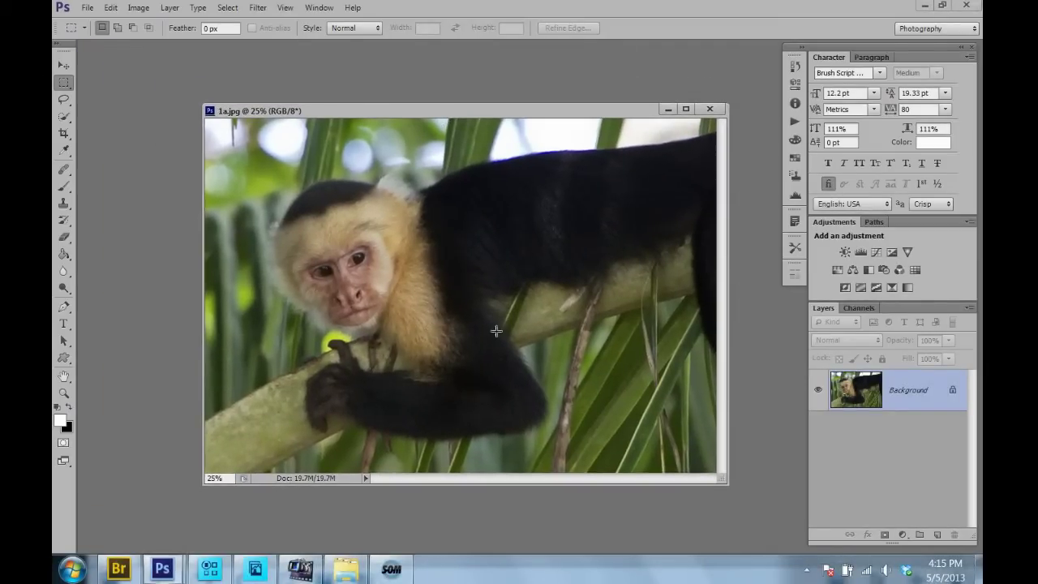
pyautogui.moveTo(468, 108)
pyautogui.mouseDown()
pyautogui.moveTo(478, 118)
pyautogui.moveTo(476, 100)
pyautogui.mouseUp()
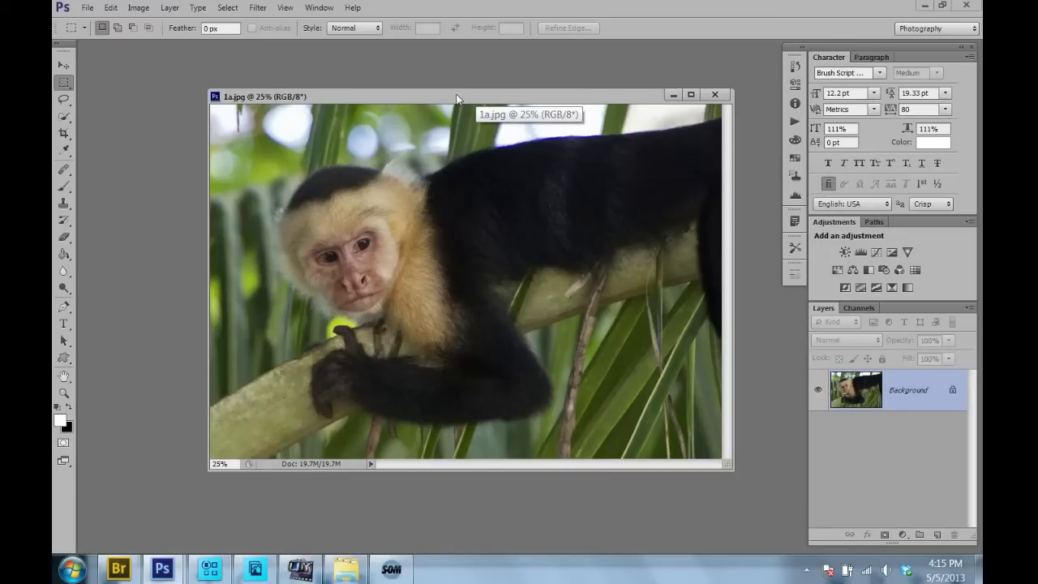
pyautogui.moveTo(457, 95); pyautogui.dragTo(454, 91)
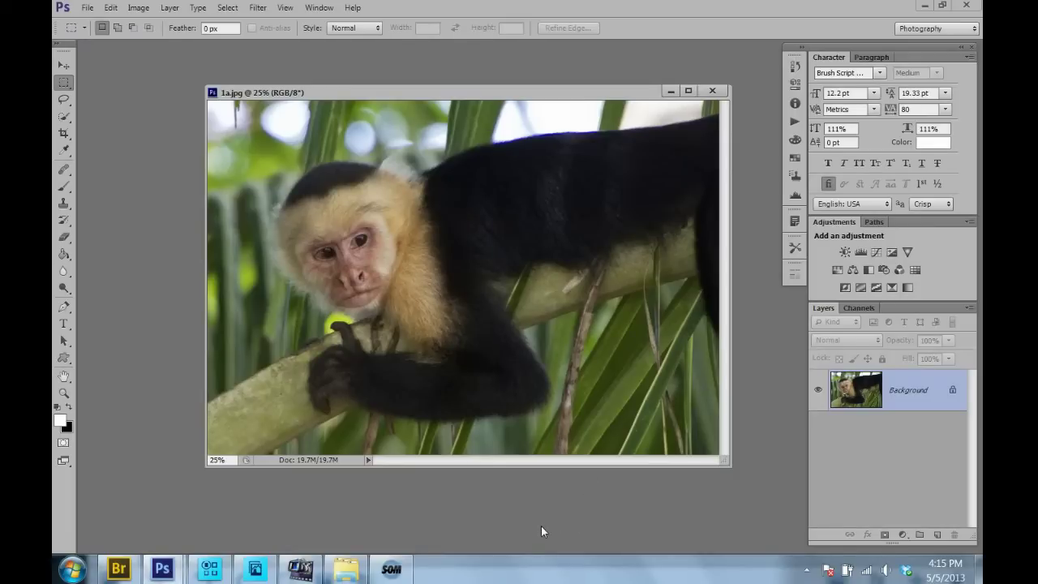
pyautogui.press('f')
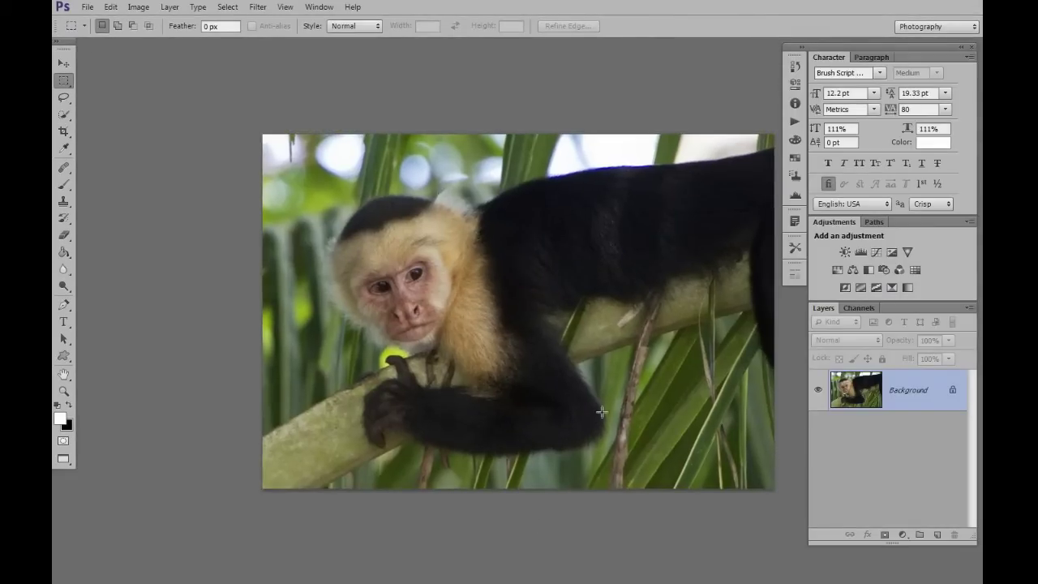
pyautogui.moveTo(593, 357); pyautogui.dragTo(556, 343)
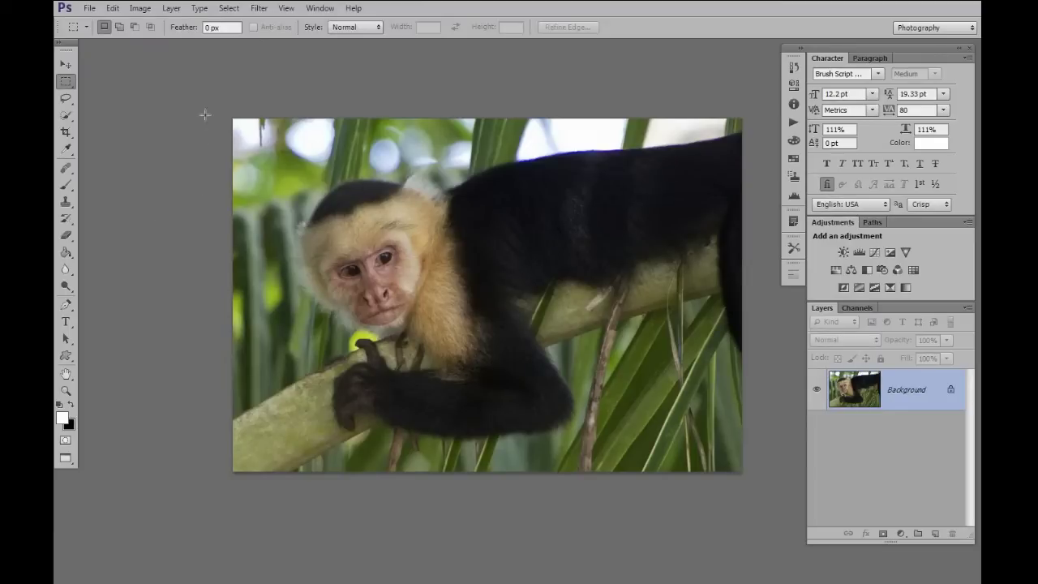
# Step: Start a Brightness/Contrast adjustment on the monkey photo and raise the brightness to 26
pyautogui.click(138, 10)
pyautogui.moveTo(160, 50)
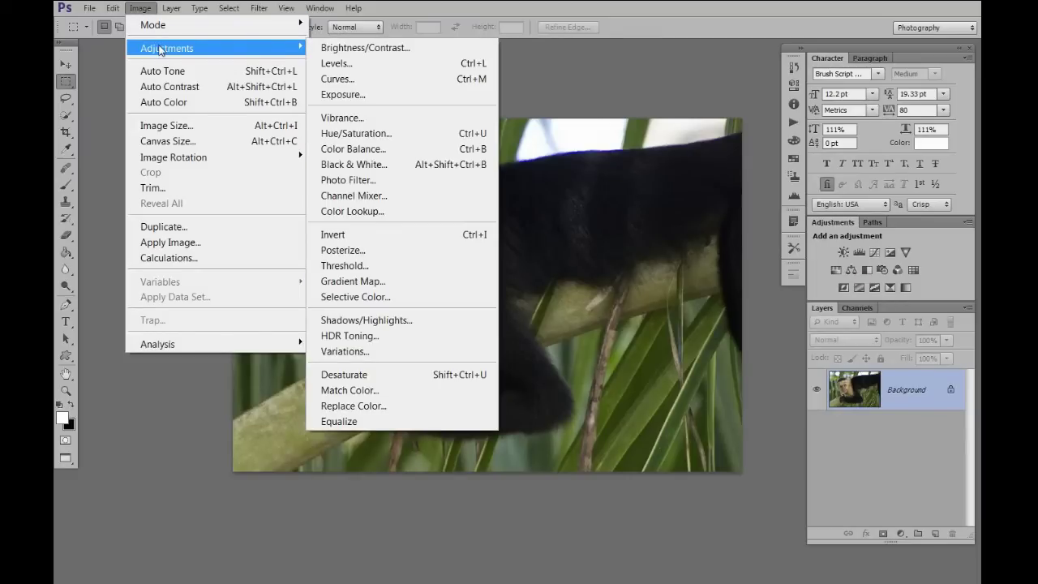
pyautogui.click(412, 53)
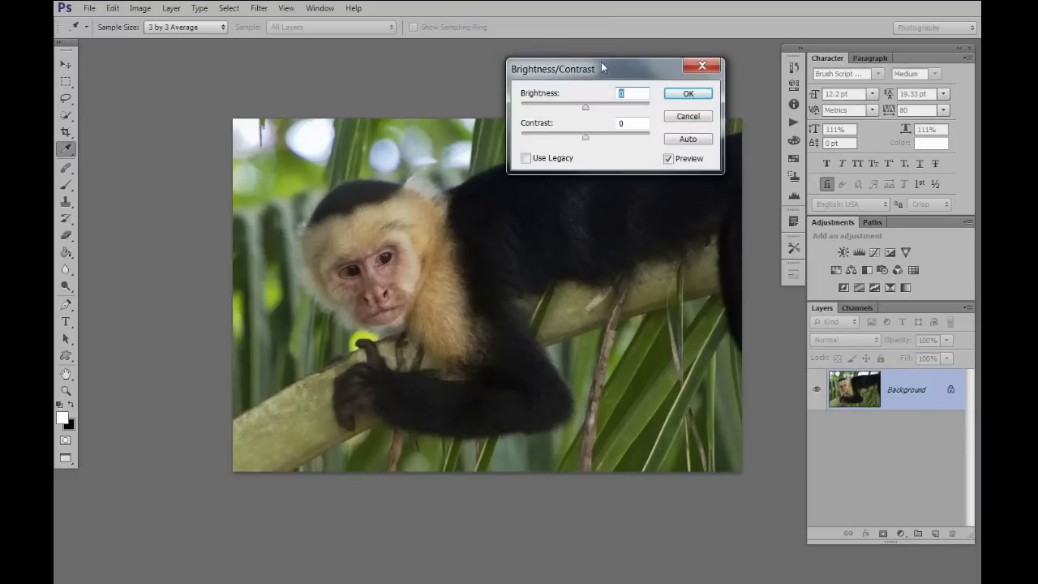
pyautogui.moveTo(610, 68); pyautogui.dragTo(646, 72)
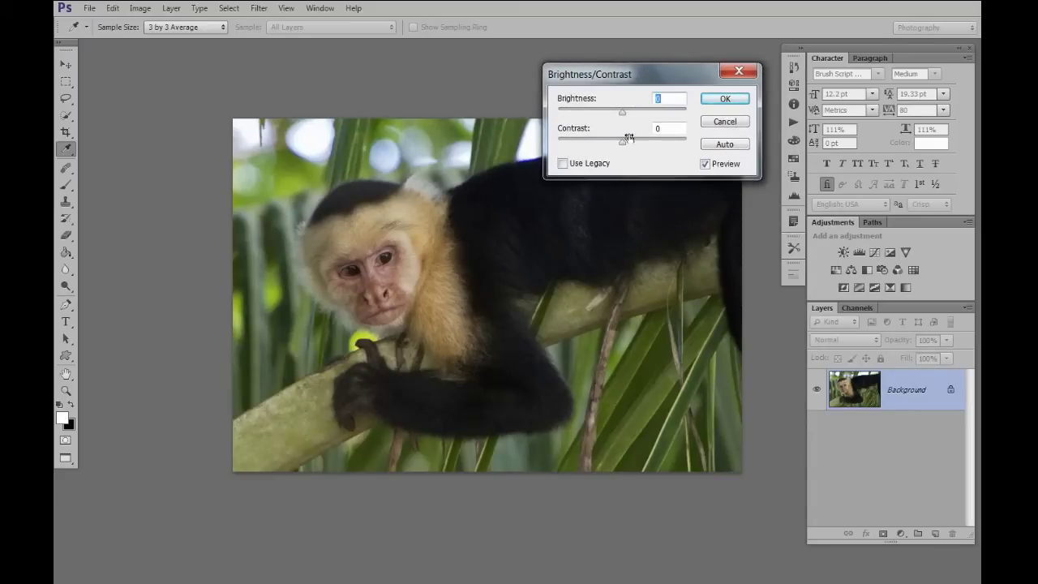
pyautogui.moveTo(622, 112); pyautogui.dragTo(630, 113)
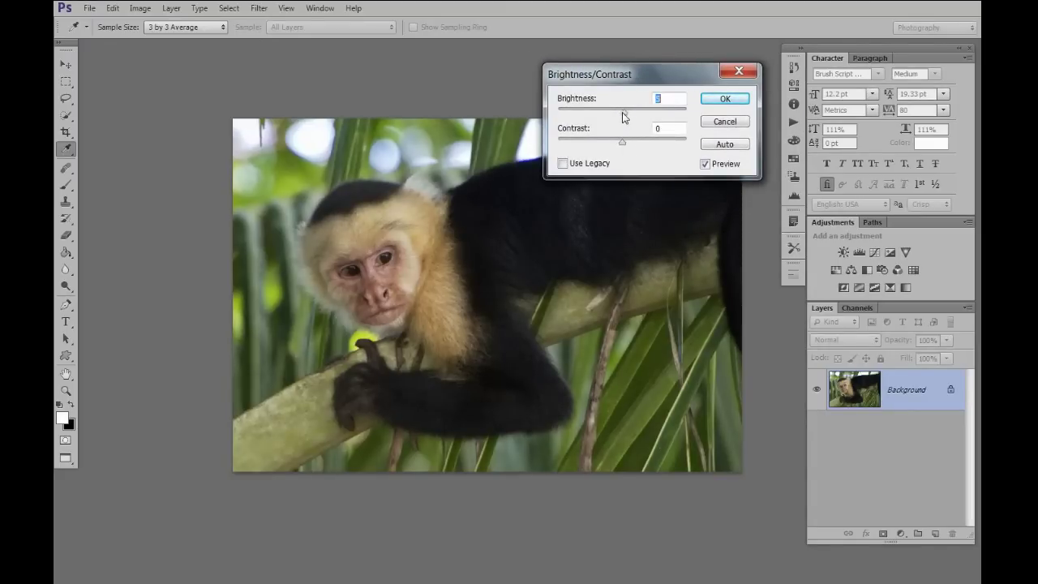
pyautogui.press('Up')
pyautogui.press('Up')
pyautogui.press('Up')
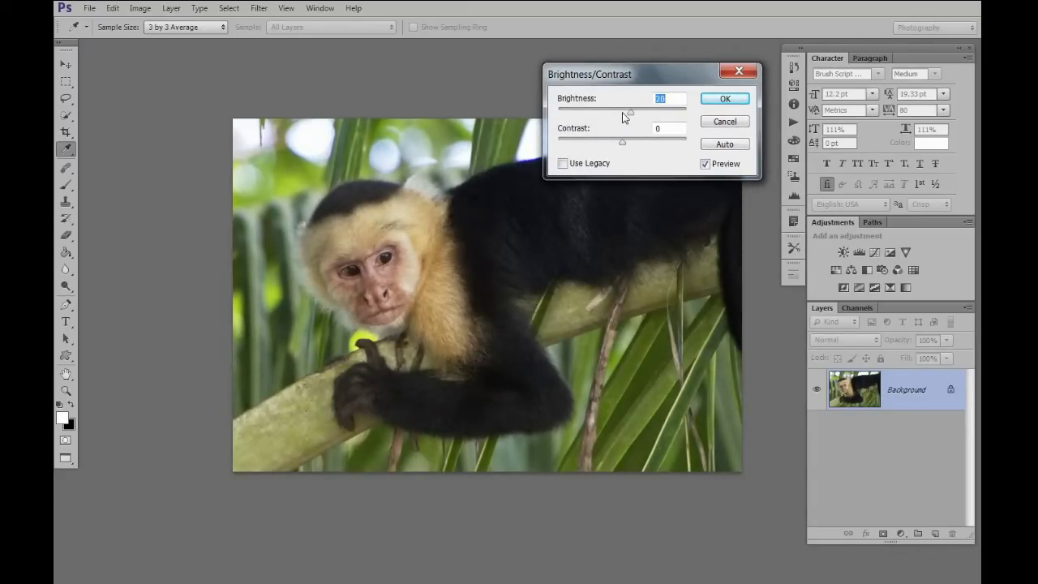
pyautogui.moveTo(622, 117)
pyautogui.mouseDown()
pyautogui.moveTo(608, 117)
pyautogui.moveTo(633, 114)
pyautogui.mouseUp()
# Step: Set the contrast of the Brightness/Contrast adjustment to 12
pyautogui.click(623, 142)
pyautogui.press('Up')
pyautogui.press('Up')
pyautogui.press('Up')
pyautogui.press('Up')
pyautogui.press('Up')
pyautogui.press('Up')
pyautogui.press('Up')
pyautogui.press('Up')
pyautogui.press('Up')
pyautogui.press('Up')
pyautogui.press('Up')
pyautogui.press('Up')
pyautogui.press('Up')
pyautogui.press('Up')
pyautogui.press('Up')
pyautogui.press('Up')
pyautogui.press('Up')
pyautogui.press('Up')
pyautogui.press('Up')
pyautogui.press('Up')
pyautogui.moveTo(637, 143)
pyautogui.mouseDown()
pyautogui.moveTo(665, 143)
pyautogui.moveTo(573, 142)
pyautogui.moveTo(637, 151)
pyautogui.mouseUp()
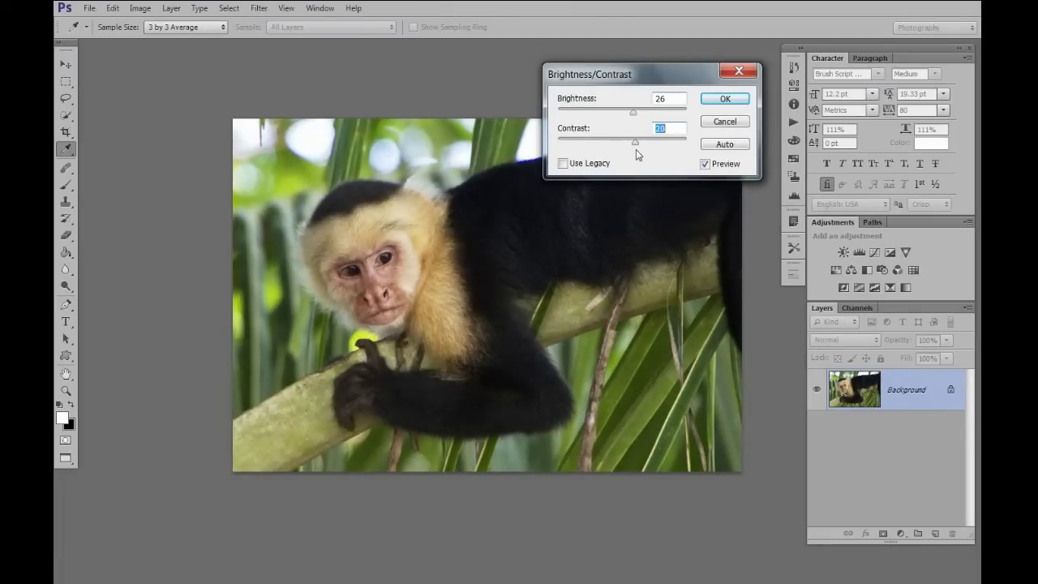
pyautogui.moveTo(634, 73); pyautogui.dragTo(622, 72)
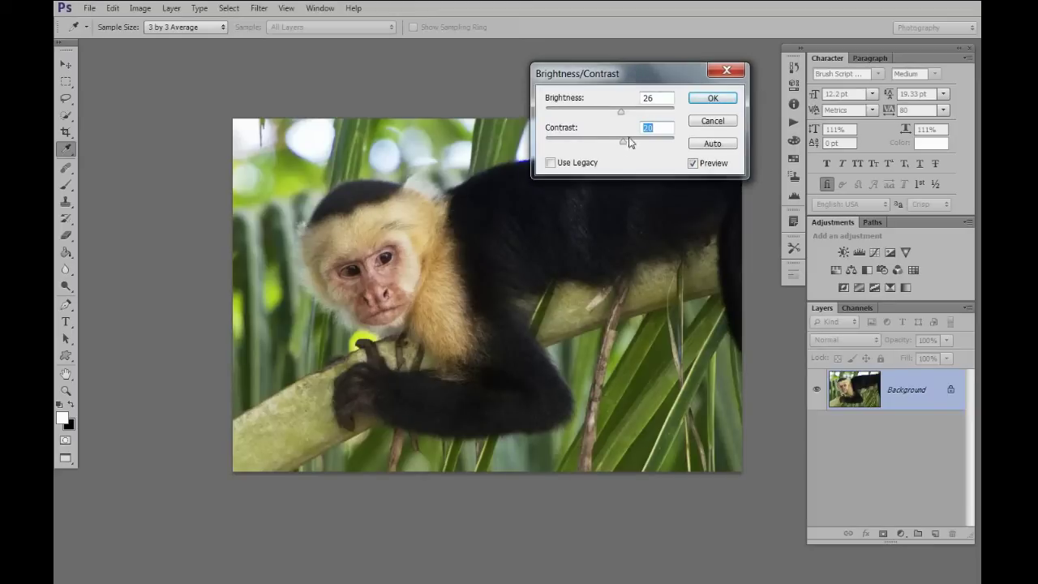
pyautogui.moveTo(622, 142); pyautogui.dragTo(617, 144)
pyautogui.moveTo(666, 79); pyautogui.dragTo(666, 69)
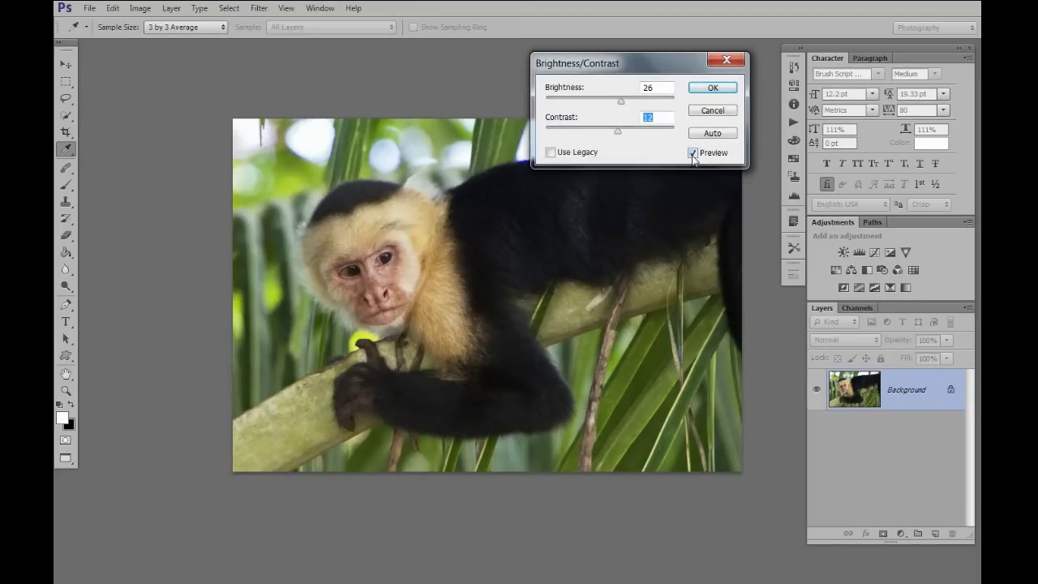
# Step: Compare the photo with the adjustment preview off and on, and apply the Brightness/Contrast adjustment
pyautogui.click(693, 153)
pyautogui.click(693, 154)
pyautogui.click(693, 153)
pyautogui.click(693, 154)
pyautogui.moveTo(643, 56); pyautogui.dragTo(610, 55)
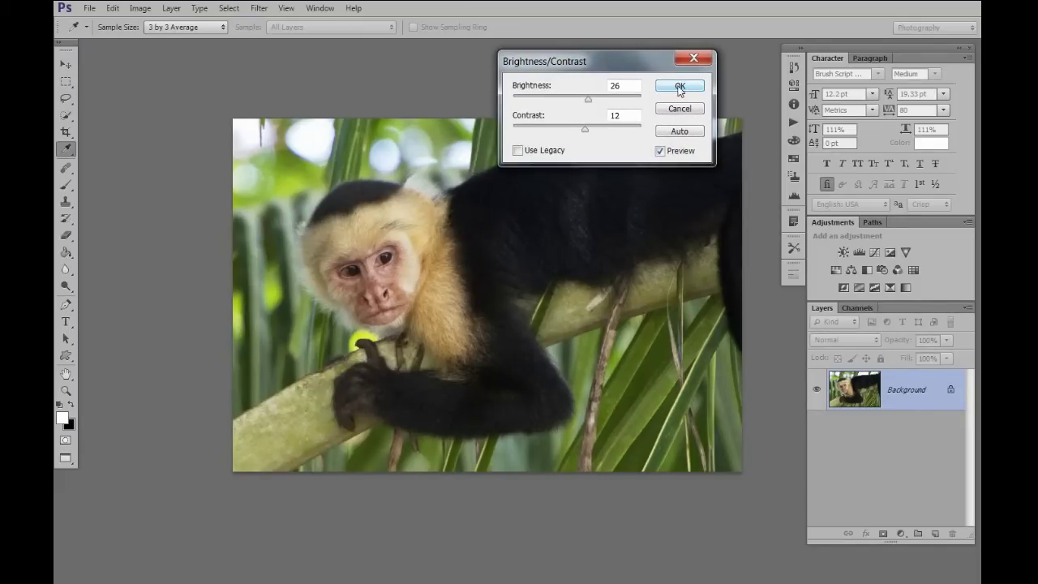
pyautogui.moveTo(640, 56)
pyautogui.mouseDown()
pyautogui.moveTo(638, 90)
pyautogui.moveTo(623, 64)
pyautogui.mouseUp()
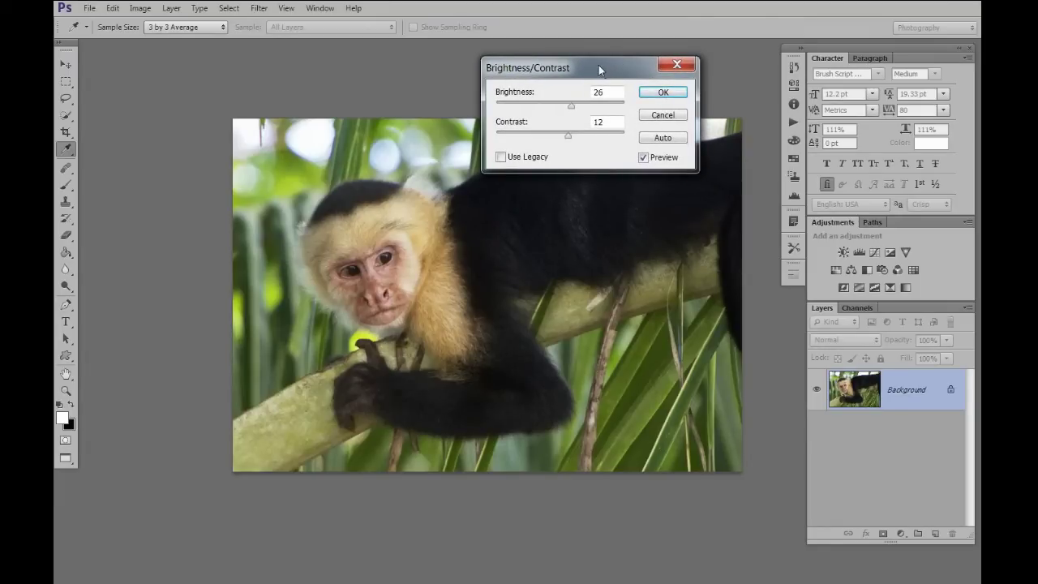
pyautogui.moveTo(596, 66)
pyautogui.mouseDown()
pyautogui.moveTo(624, 134)
pyautogui.moveTo(595, 76)
pyautogui.moveTo(588, 69)
pyautogui.moveTo(595, 92)
pyautogui.moveTo(571, 68)
pyautogui.moveTo(582, 112)
pyautogui.moveTo(571, 70)
pyautogui.moveTo(574, 92)
pyautogui.moveTo(589, 71)
pyautogui.mouseUp()
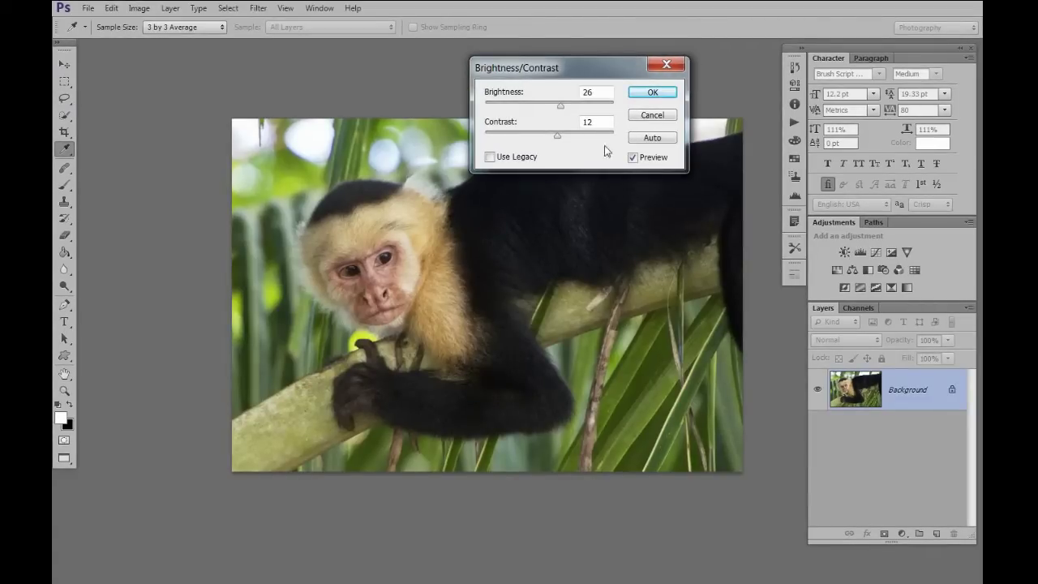
pyautogui.click(651, 93)
pyautogui.press('m')
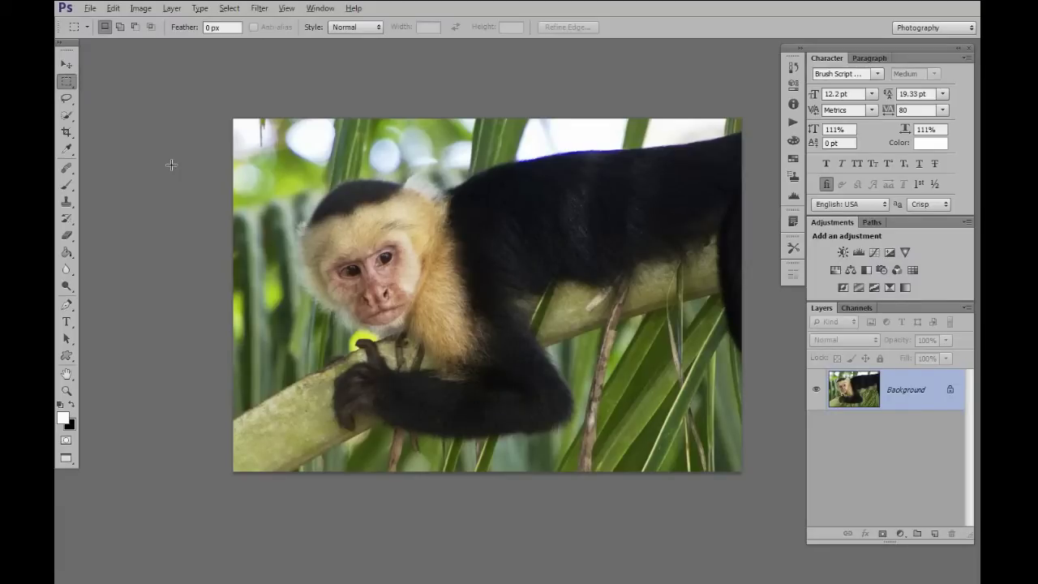
# Step: Switch to the Elements Organizer and open 1a.jpg in the Photoshop Elements Editor
pyautogui.hotkey('alt', 'Tab')
pyautogui.press('Tab')
pyautogui.press('Tab')
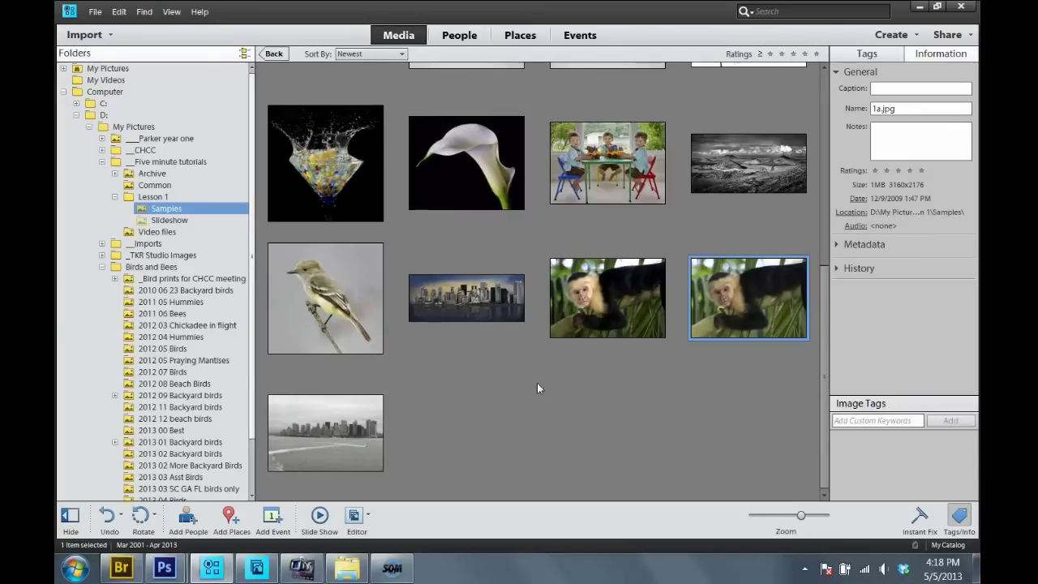
pyautogui.rightClick(731, 297)
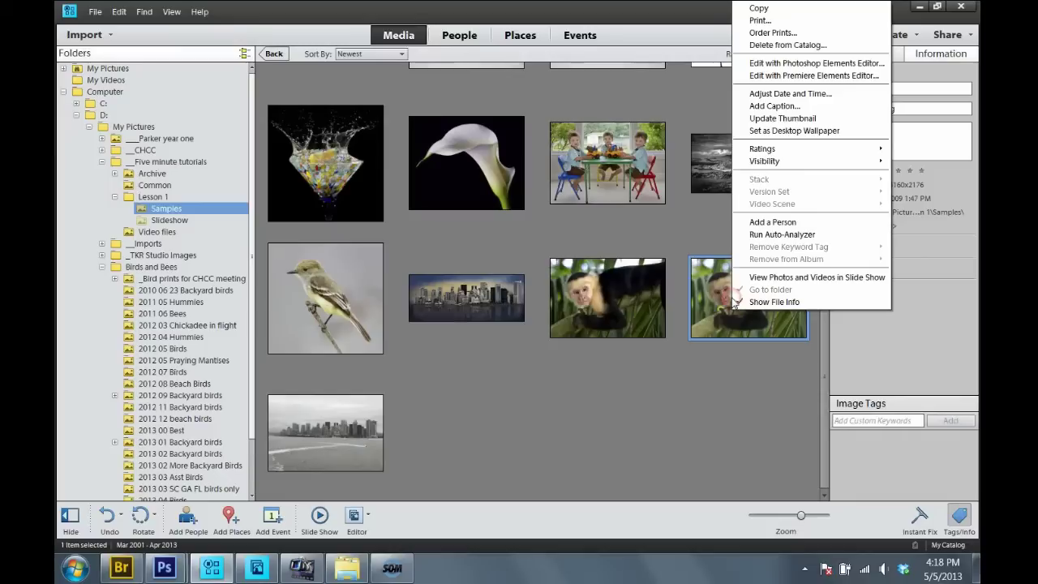
pyautogui.click(807, 65)
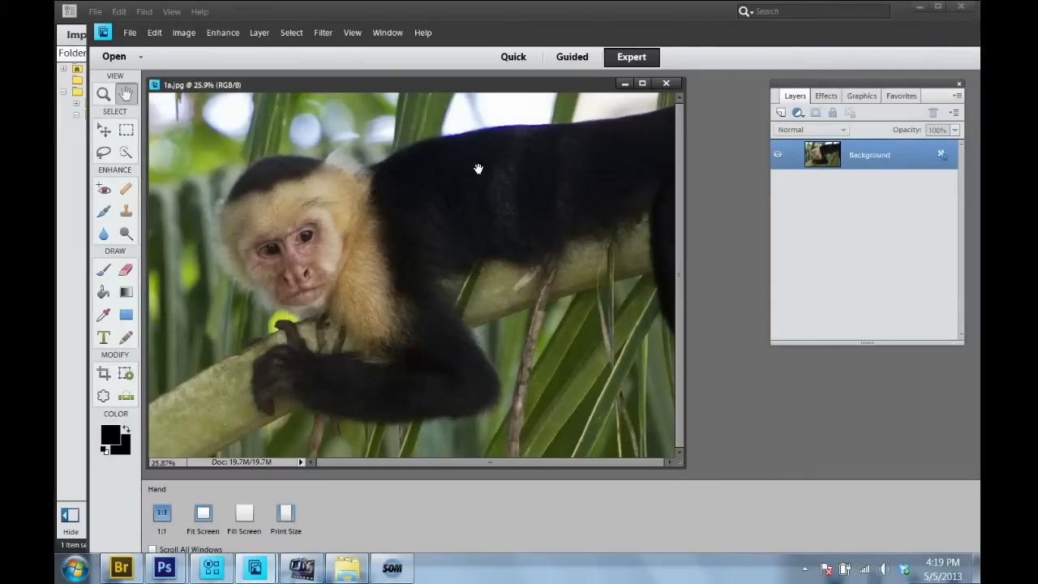
pyautogui.moveTo(395, 87); pyautogui.dragTo(398, 83)
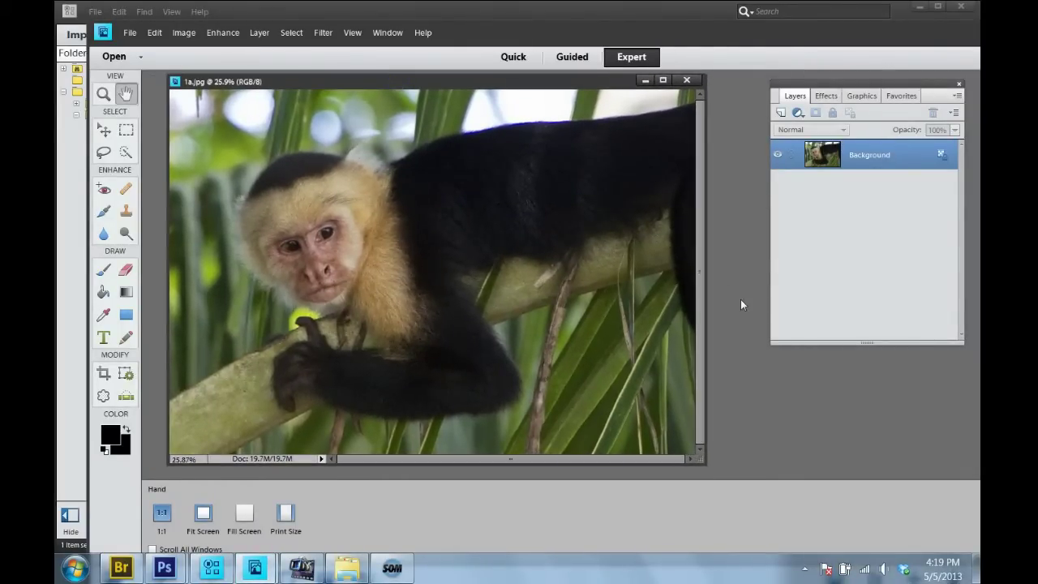
pyautogui.moveTo(430, 82)
pyautogui.mouseDown()
pyautogui.moveTo(451, 88)
pyautogui.moveTo(412, 84)
pyautogui.mouseUp()
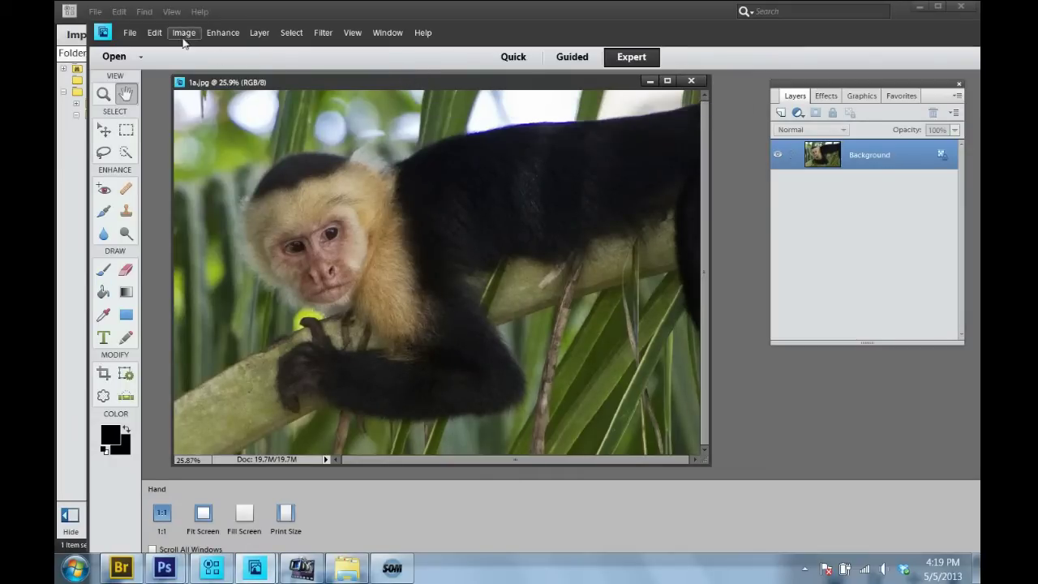
# Step: Start a Brightness/Contrast adjustment on the monkey photo with brightness 22 and contrast 11
pyautogui.click(222, 32)
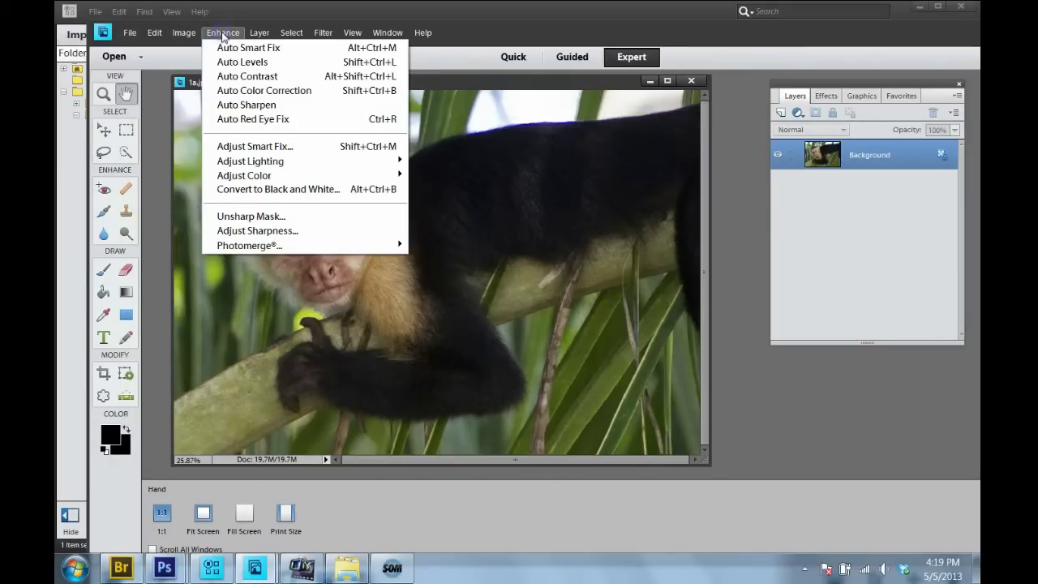
pyautogui.moveTo(260, 165)
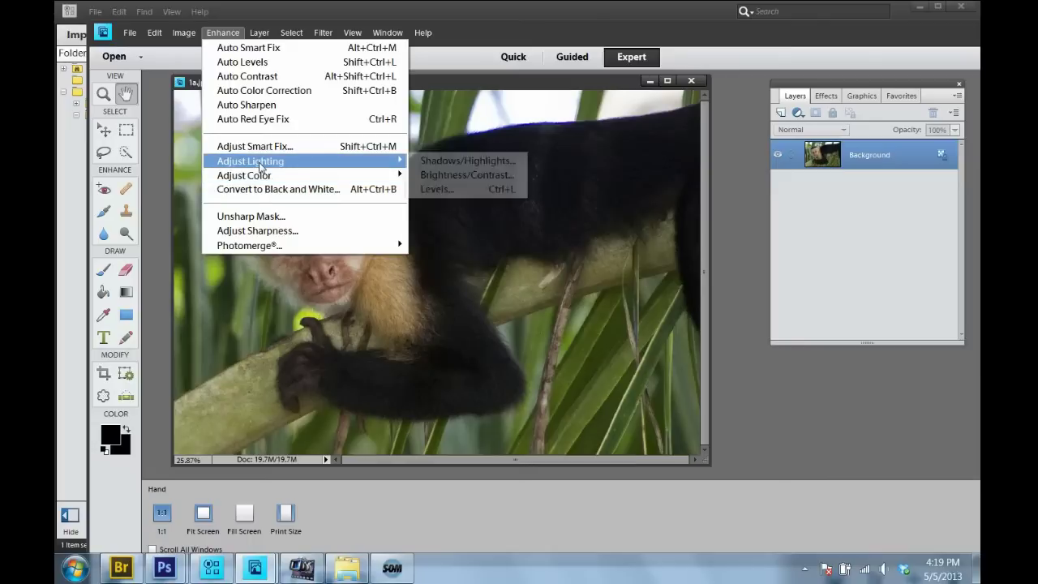
pyautogui.click(461, 180)
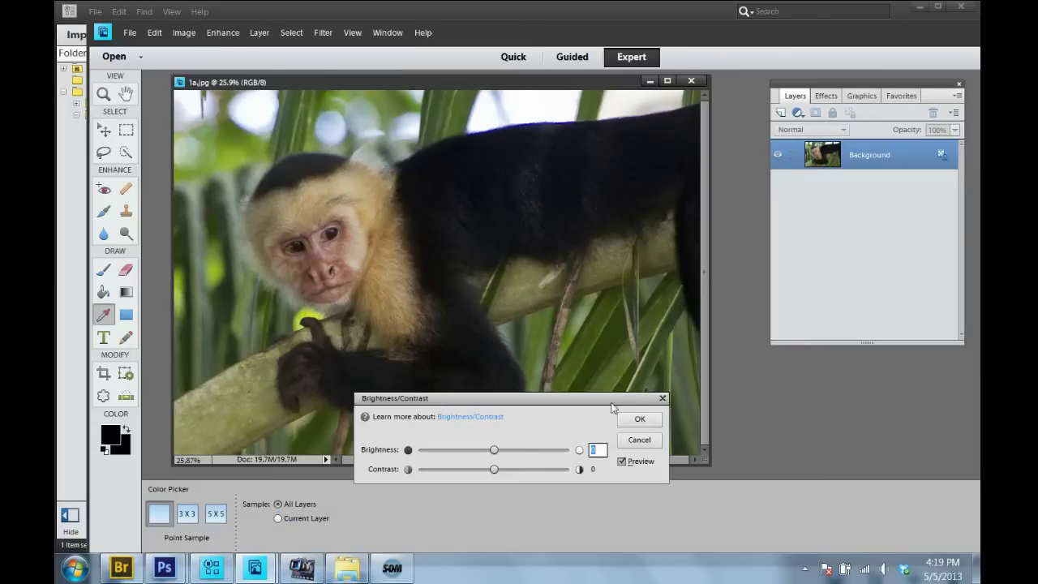
pyautogui.moveTo(532, 399); pyautogui.dragTo(617, 339)
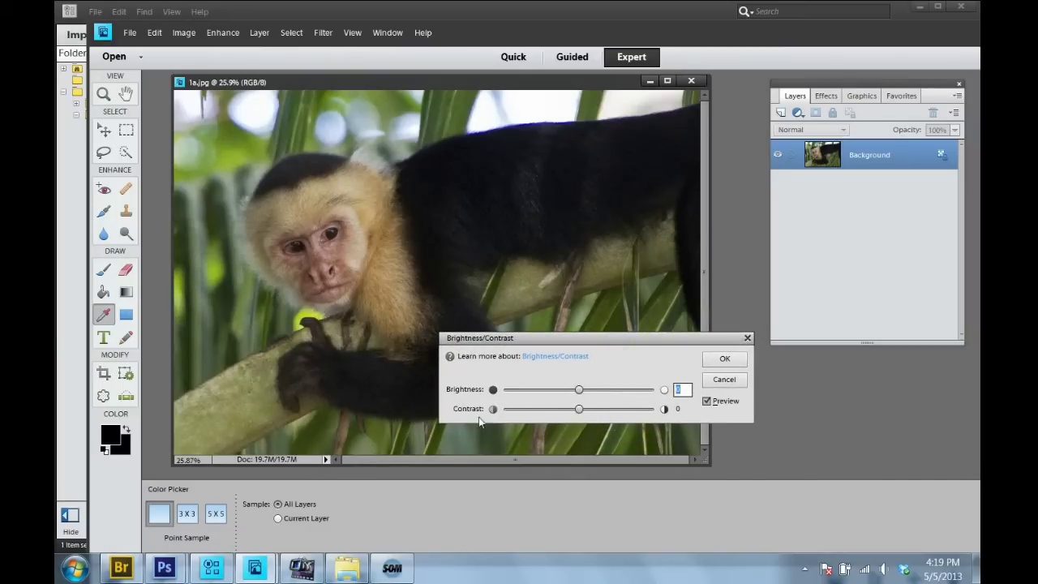
pyautogui.moveTo(581, 393)
pyautogui.mouseDown()
pyautogui.moveTo(593, 393)
pyautogui.moveTo(576, 409)
pyautogui.moveTo(587, 408)
pyautogui.mouseUp()
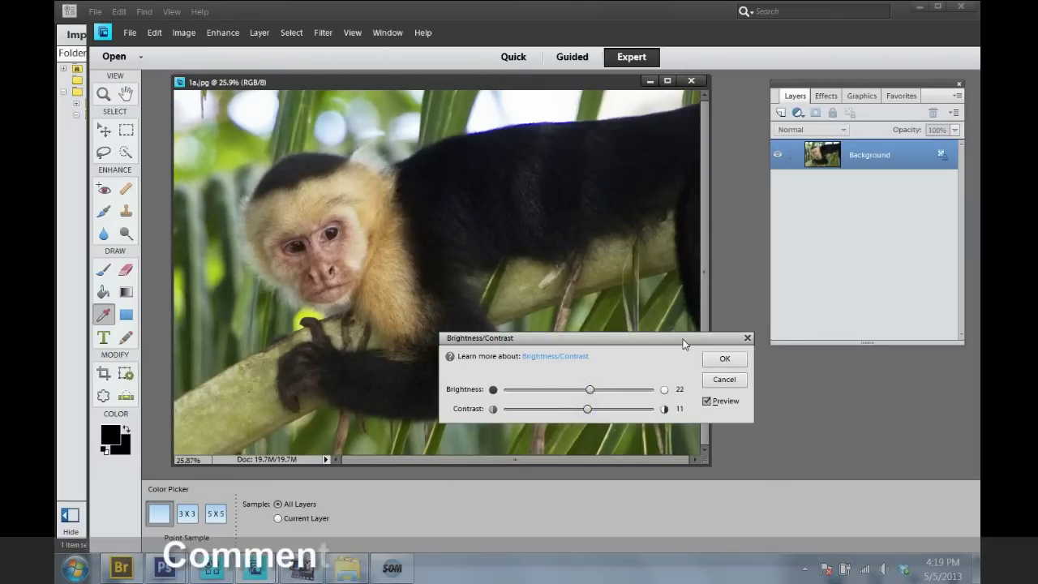
# Step: Check the Elements adjustment with the preview off and on, and apply it to the photo
pyautogui.click(707, 401)
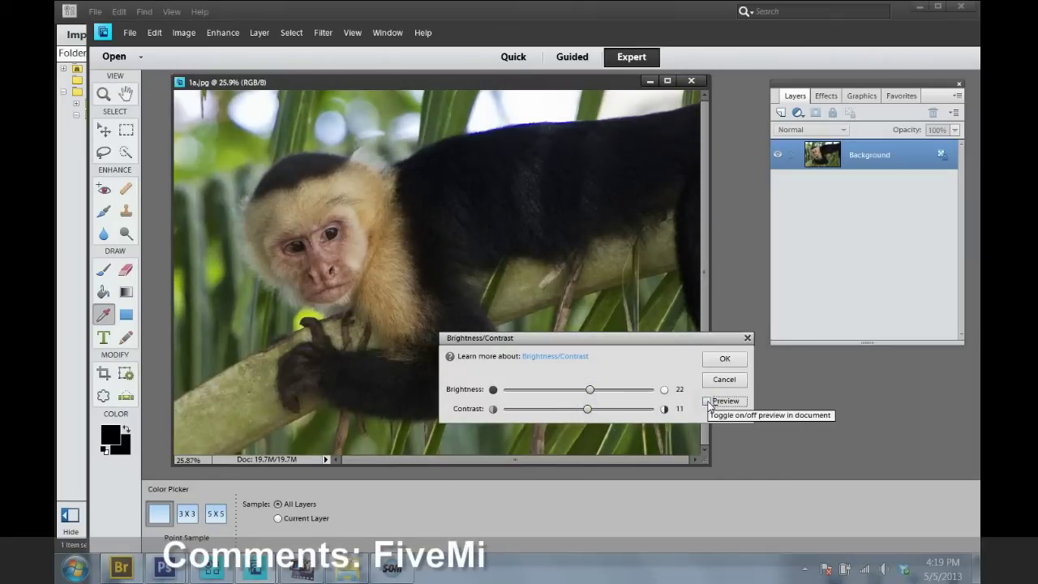
pyautogui.click(707, 402)
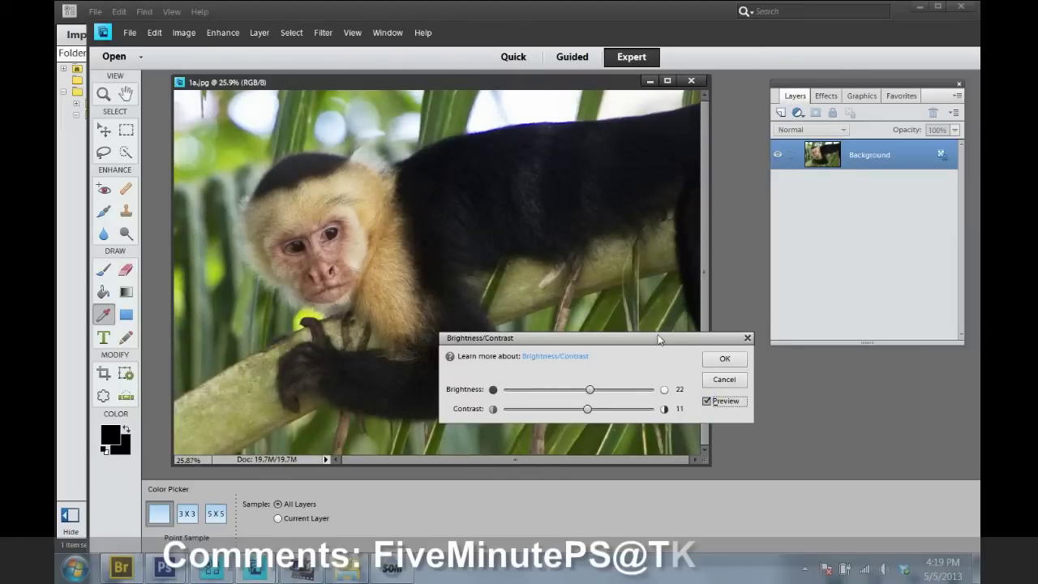
pyautogui.moveTo(655, 338)
pyautogui.mouseDown()
pyautogui.moveTo(671, 367)
pyautogui.moveTo(664, 348)
pyautogui.mouseUp()
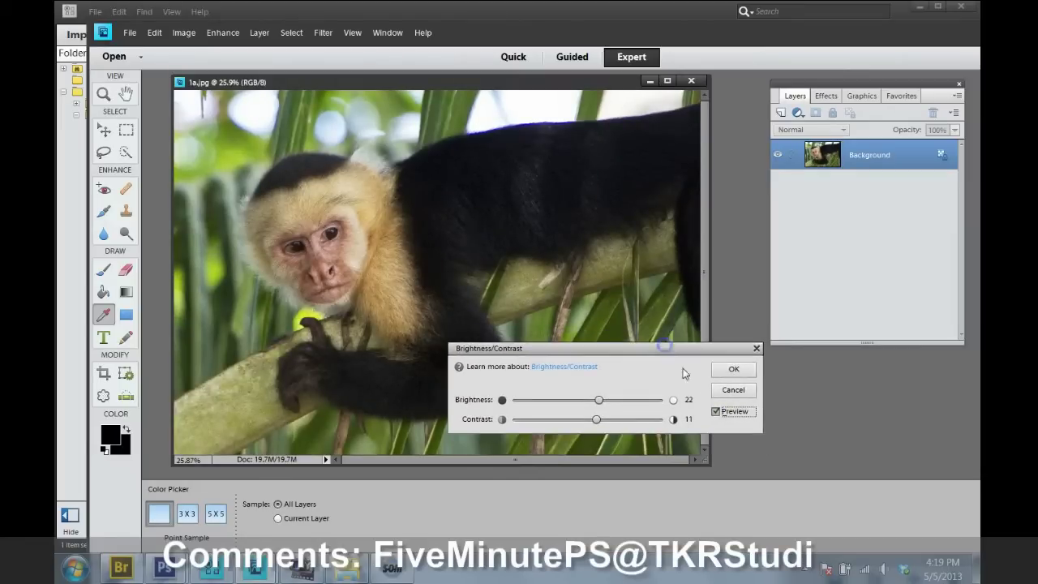
pyautogui.click(732, 368)
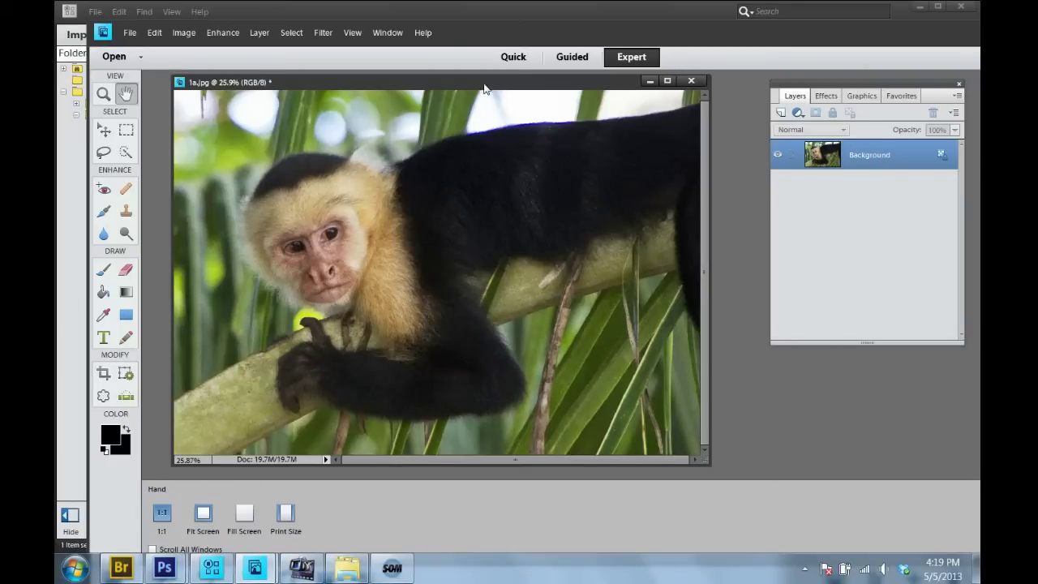
pyautogui.moveTo(483, 84); pyautogui.dragTo(447, 82)
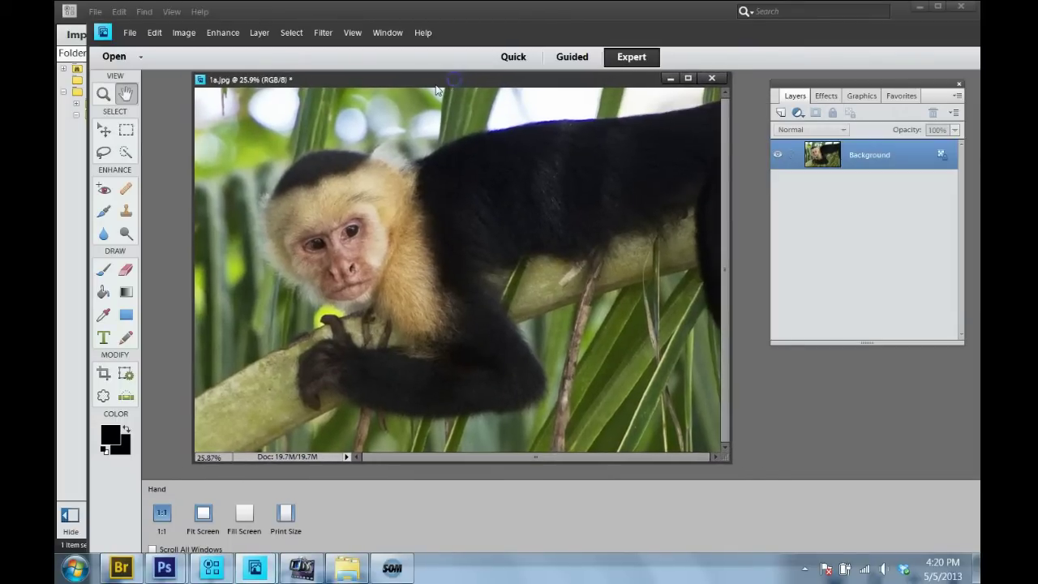